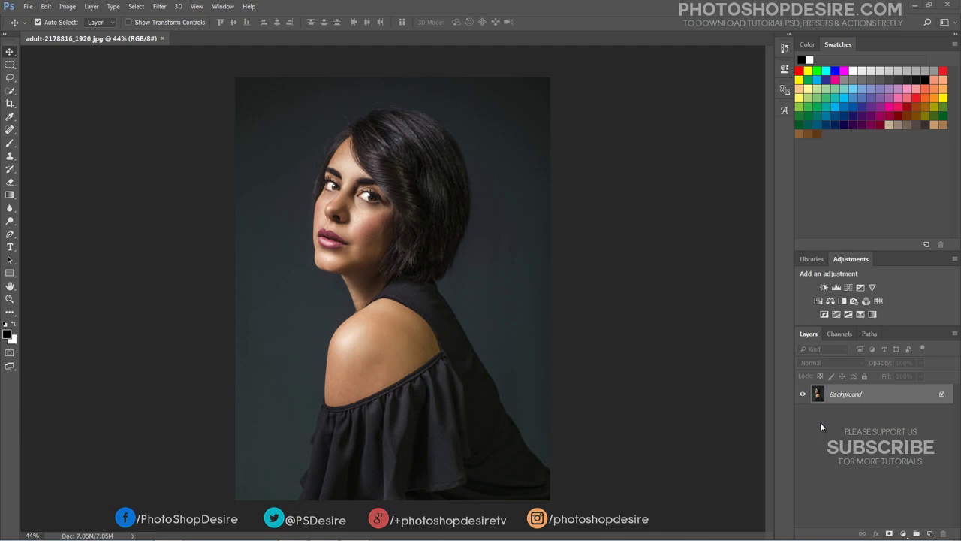
Duplicate the Background layer and convert Background copy into a smart object
drag(840, 397, 929, 530)
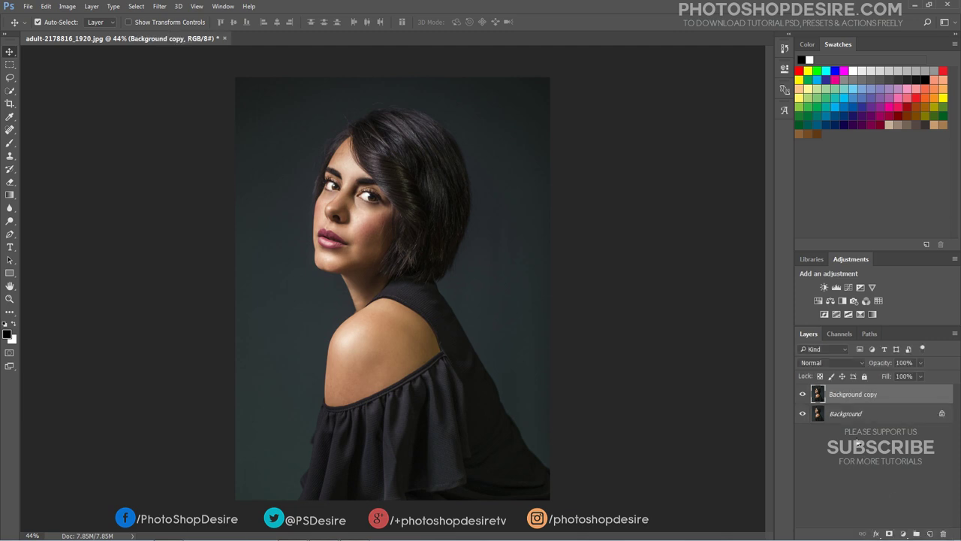
right_click(834, 396)
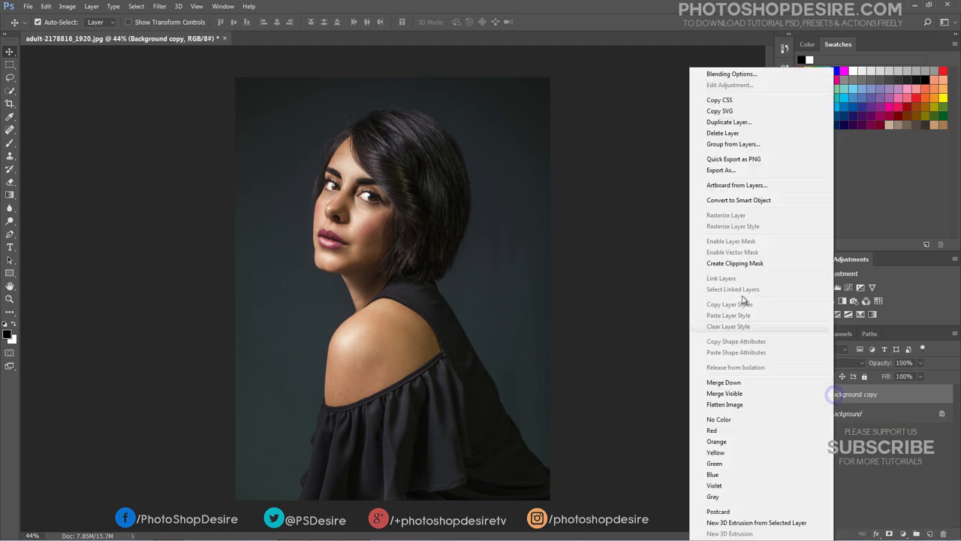
click(725, 201)
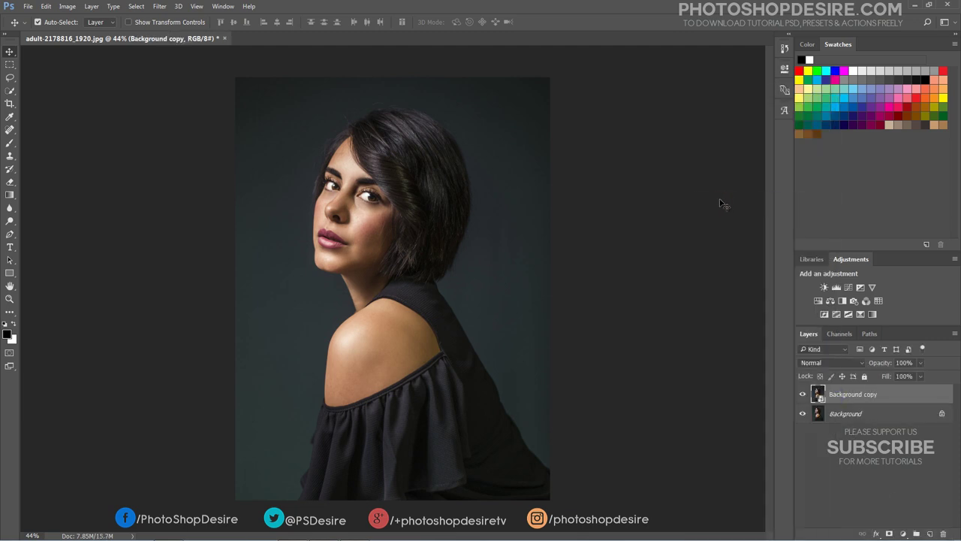
click(159, 6)
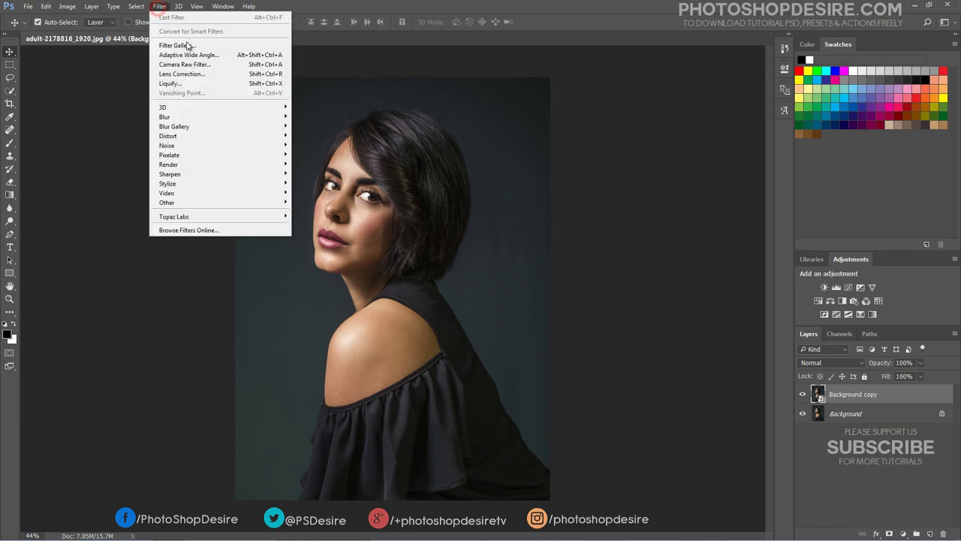
In Camera Raw Basic, set Temperature -13, Tint -30, Exposure +0.50, Shadows +43, Blacks -37, Clarity +15
click(216, 63)
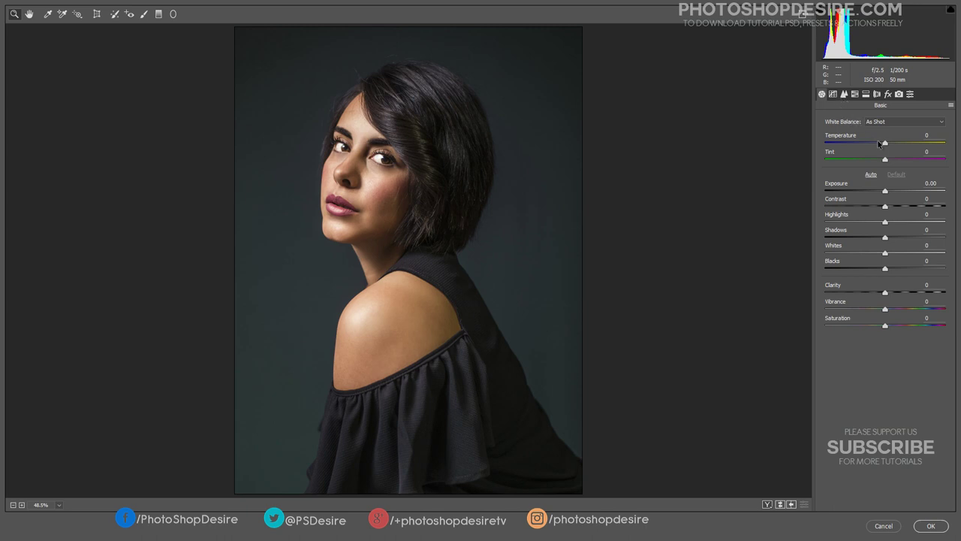
drag(885, 144, 879, 144)
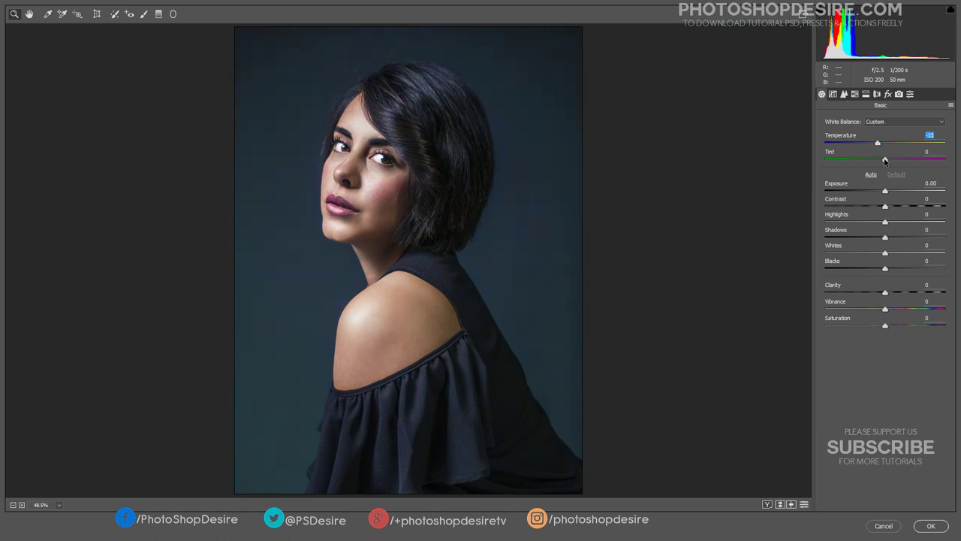
drag(885, 161, 867, 159)
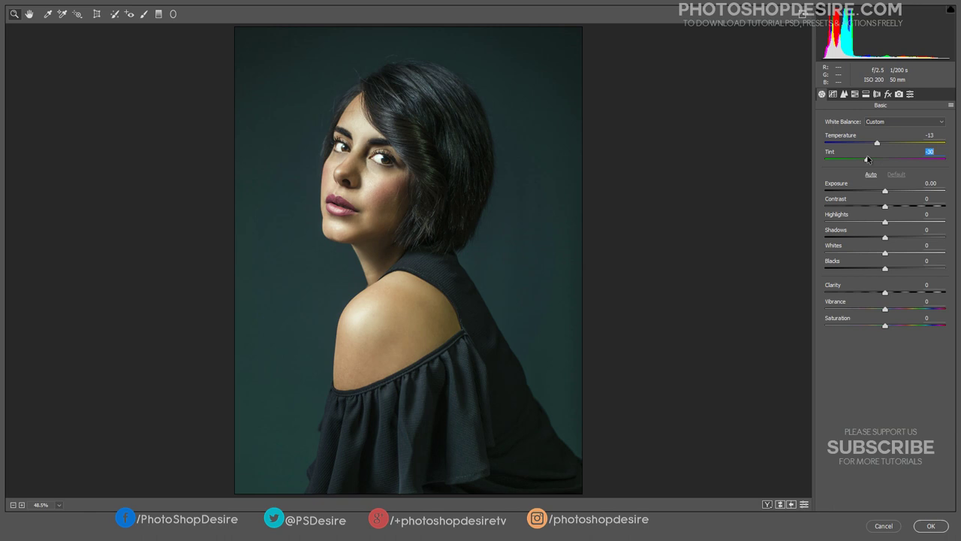
drag(884, 191, 892, 194)
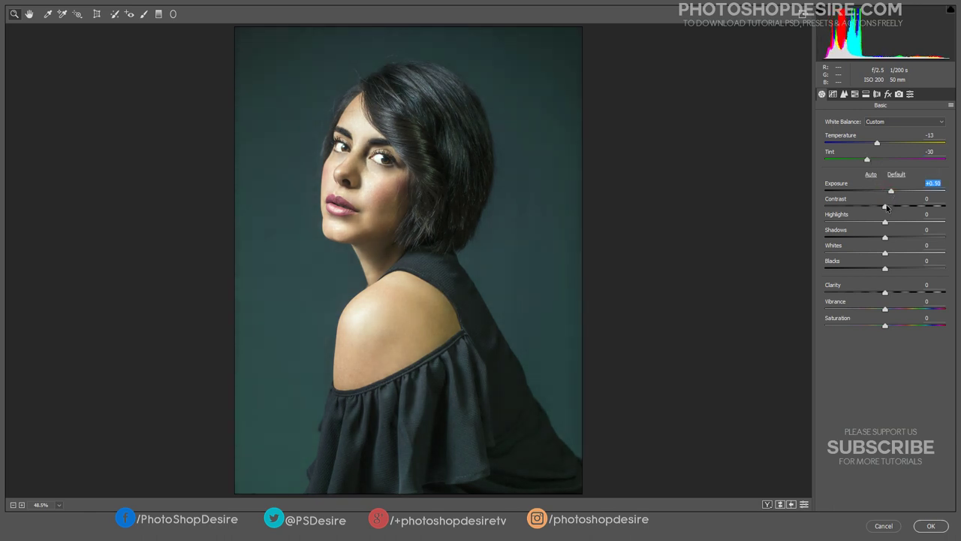
mouse_move(887, 207)
mouse_down()
mouse_move(878, 223)
mouse_move(910, 244)
mouse_up()
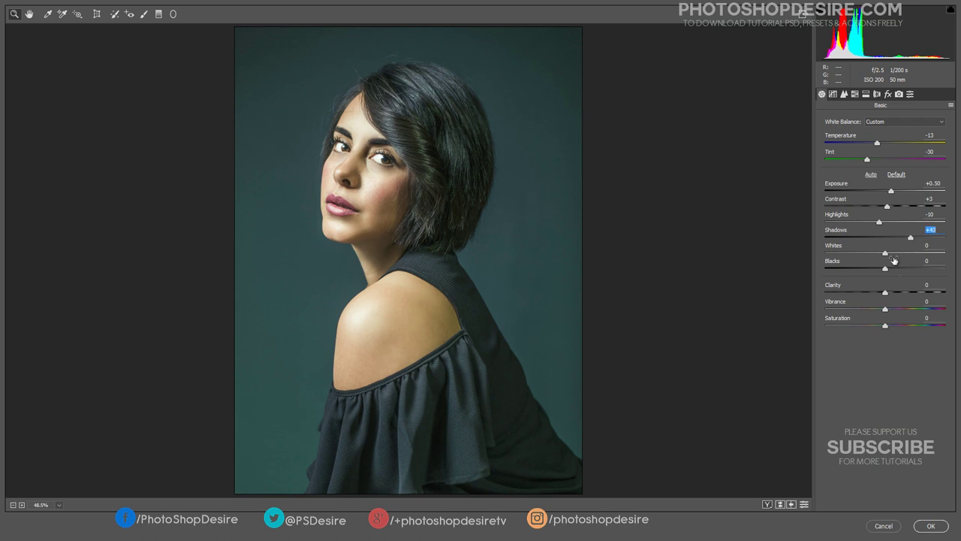
drag(886, 254, 863, 268)
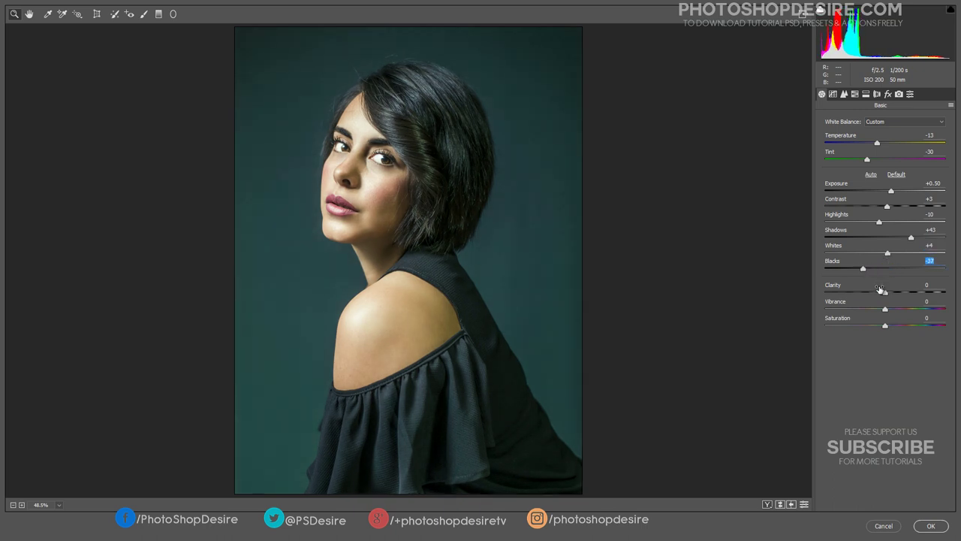
mouse_move(884, 292)
mouse_down()
mouse_move(900, 292)
mouse_move(893, 314)
mouse_up()
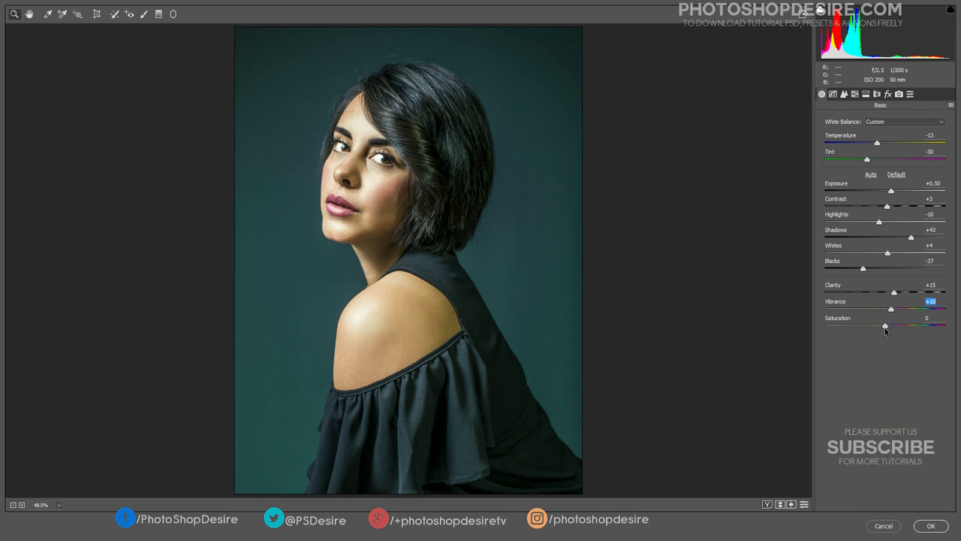
drag(886, 328, 888, 328)
click(834, 94)
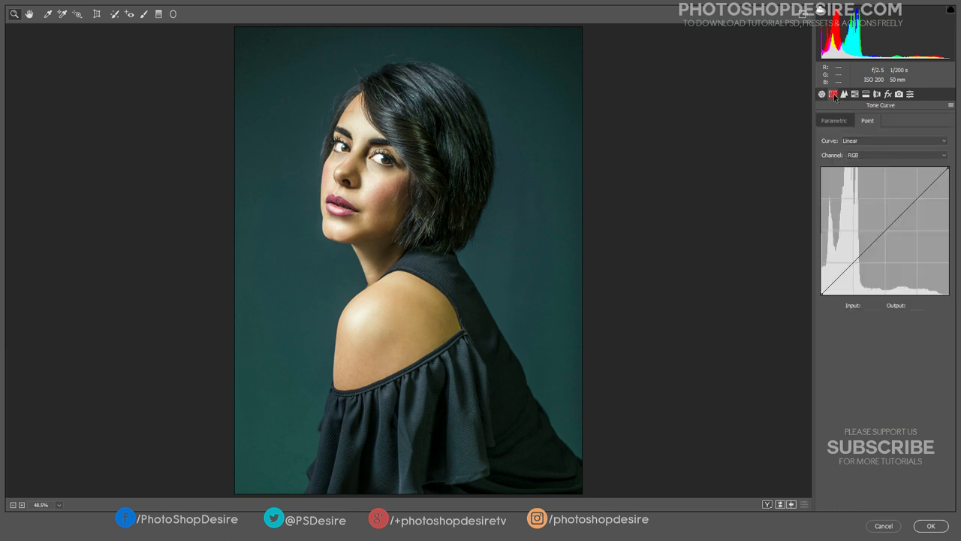
Raise the point curve's bottom-left endpoint to Output 41 for a matte look
click(854, 262)
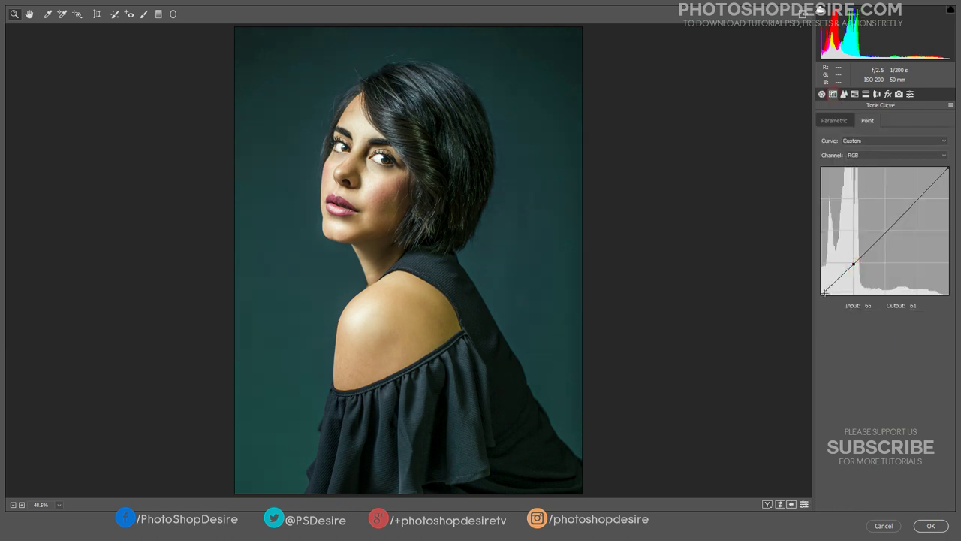
mouse_move(822, 293)
mouse_down()
mouse_move(821, 283)
mouse_move(822, 293)
mouse_up()
click(858, 261)
drag(824, 293, 818, 273)
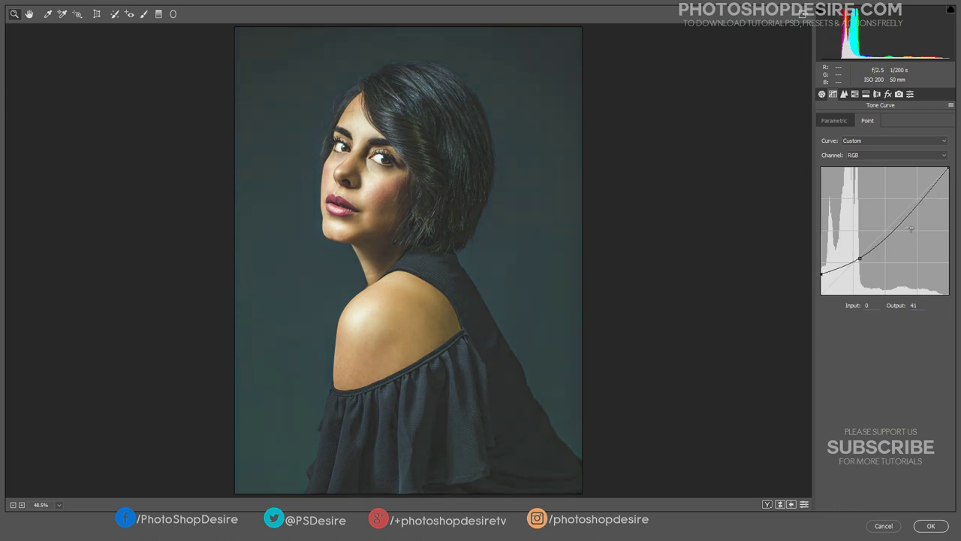
click(846, 93)
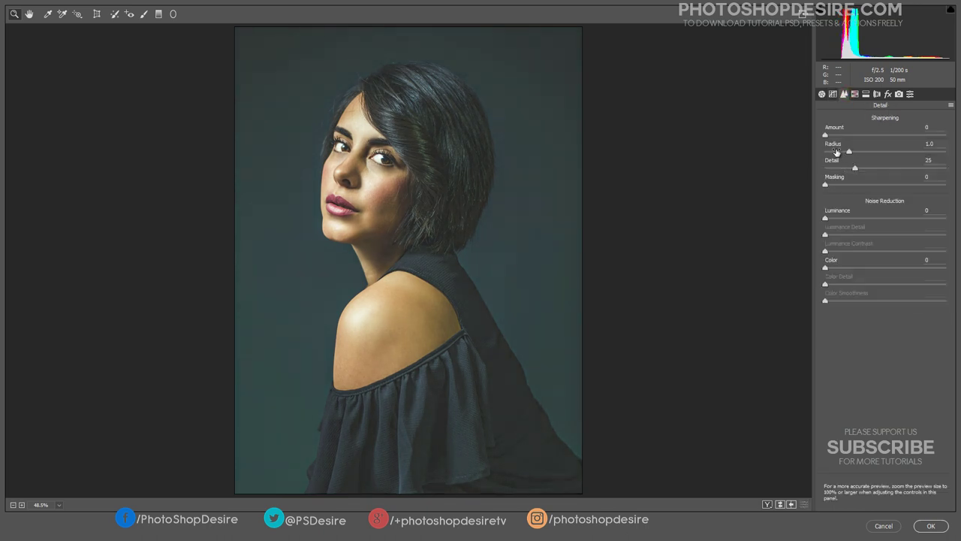
Set Sharpening Amount 70, Detail 50, Luminance noise reduction 45, and raise Color noise reduction
drag(826, 136, 859, 149)
drag(858, 170, 871, 174)
key(Up)
drag(825, 219, 859, 229)
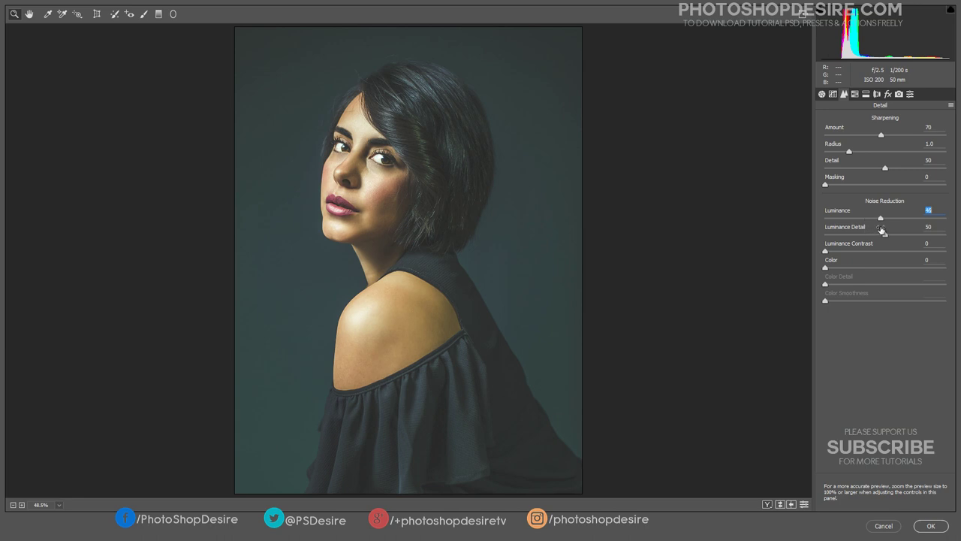
drag(878, 218, 879, 219)
drag(826, 268, 854, 272)
click(854, 94)
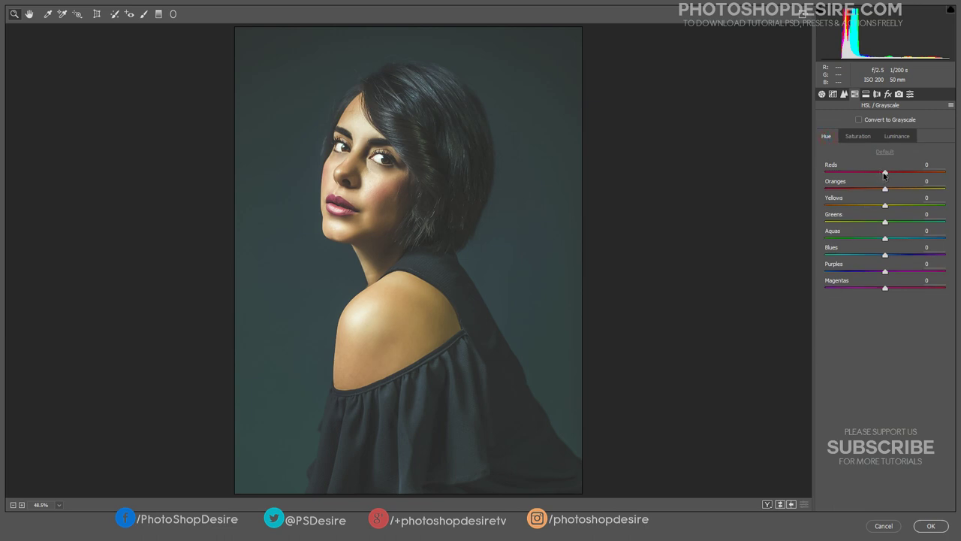
Shift the Reds and Oranges hues and boost Reds saturation in HSL
drag(884, 173, 888, 173)
mouse_move(884, 189)
mouse_down()
mouse_move(918, 197)
mouse_move(875, 207)
mouse_move(852, 200)
mouse_move(928, 232)
mouse_up()
click(858, 136)
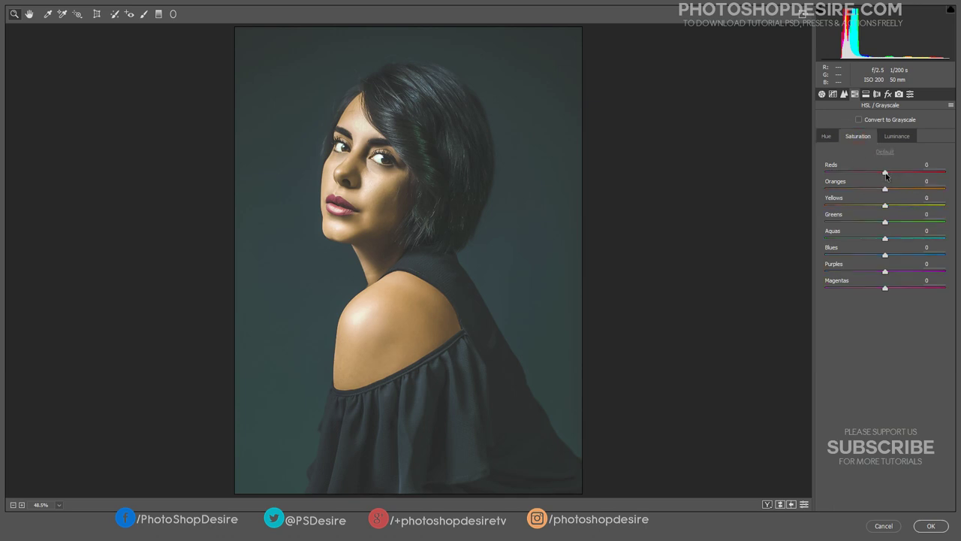
drag(886, 173, 881, 173)
mouse_move(924, 181)
mouse_down()
mouse_move(932, 183)
mouse_move(871, 189)
mouse_move(880, 222)
mouse_up()
Set HSL Luminance to Reds -20, Oranges +33, Yellows +28, Greens -15
click(897, 136)
drag(889, 167, 875, 173)
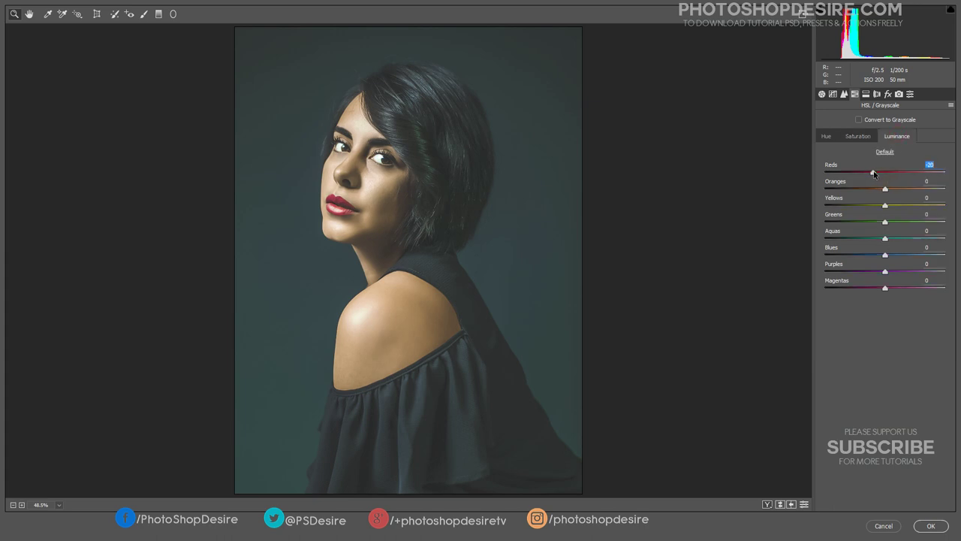
drag(885, 190, 905, 189)
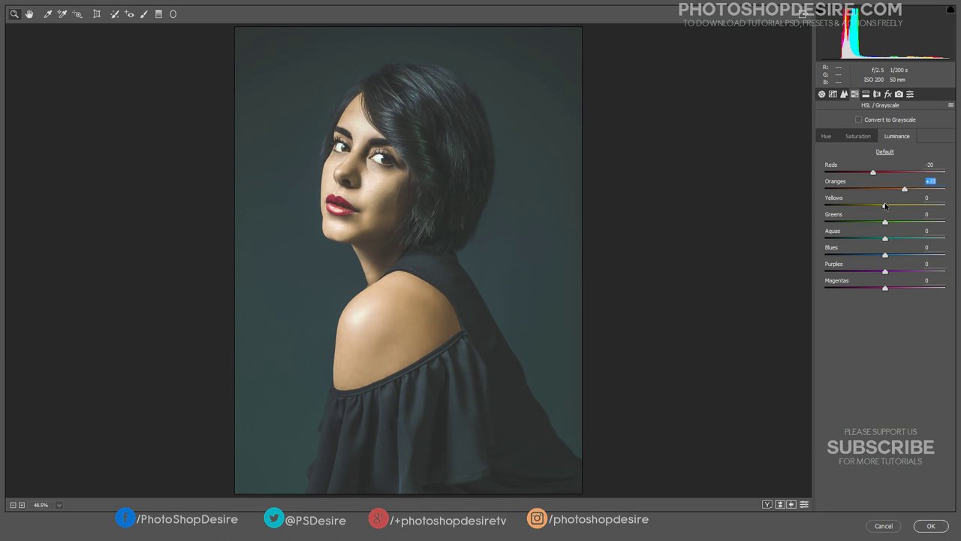
mouse_move(885, 205)
mouse_down()
mouse_move(903, 206)
mouse_move(875, 221)
mouse_up()
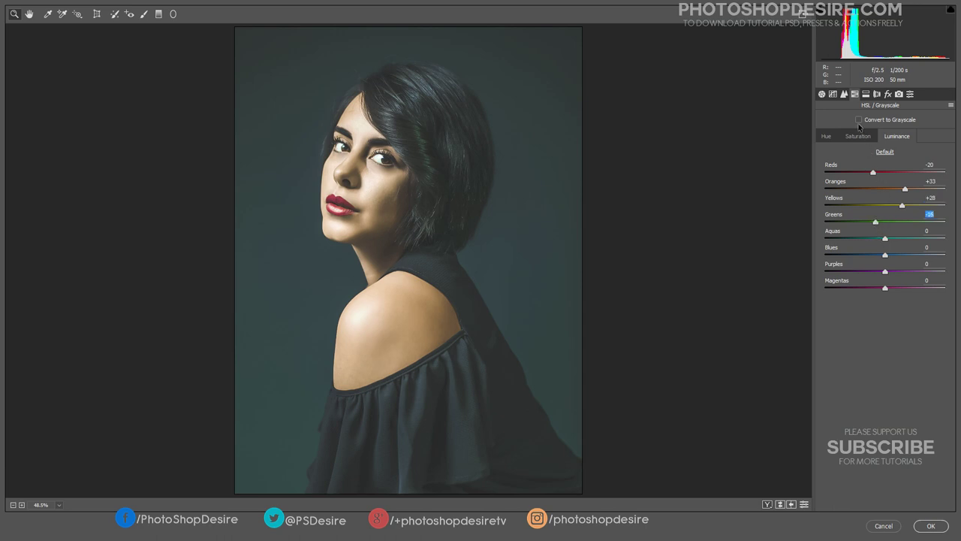
Split-tone highlights at Hue 41/Saturation 25 and shadows at Hue 225/Saturation 20
click(866, 96)
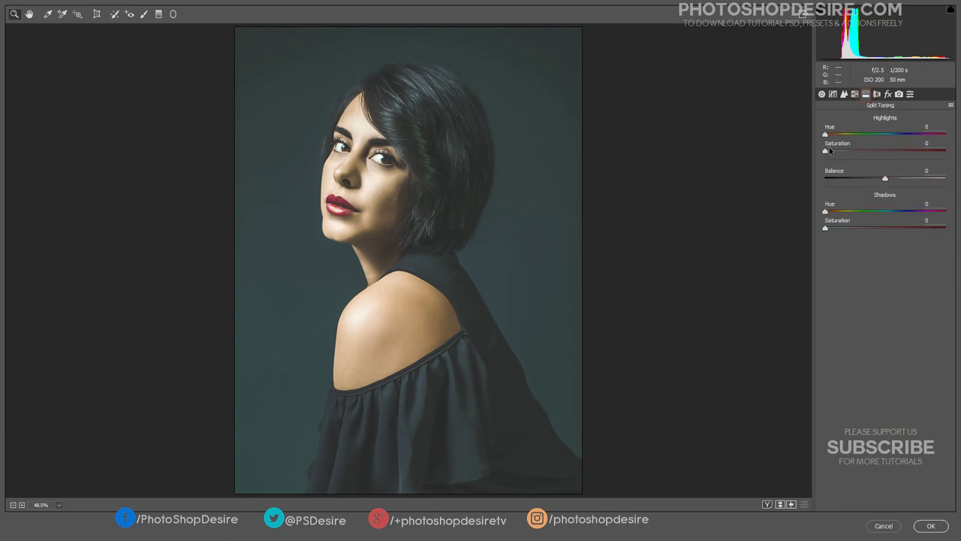
mouse_move(825, 151)
mouse_down()
mouse_move(855, 154)
mouse_move(839, 142)
mouse_up()
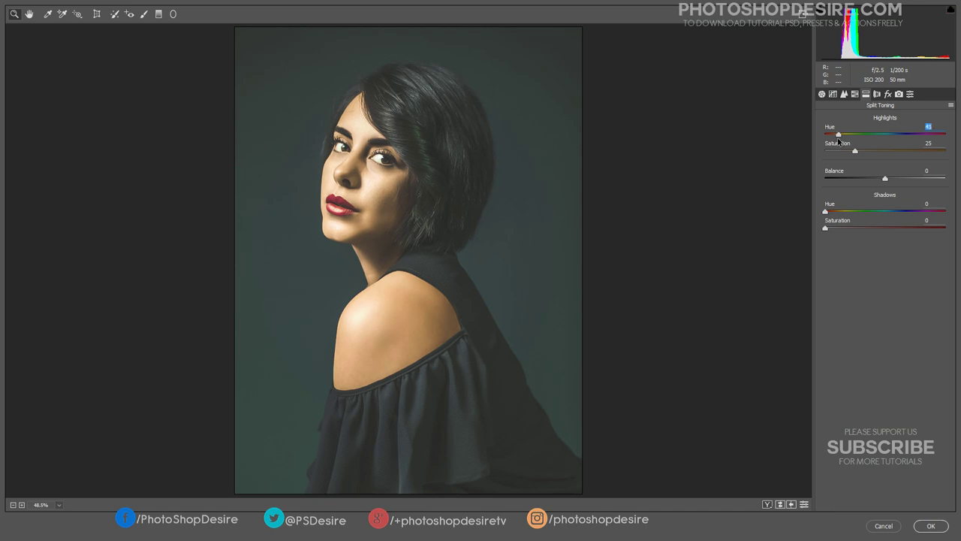
mouse_move(825, 228)
mouse_down()
mouse_move(853, 229)
mouse_move(862, 213)
mouse_move(824, 217)
mouse_move(901, 229)
mouse_up()
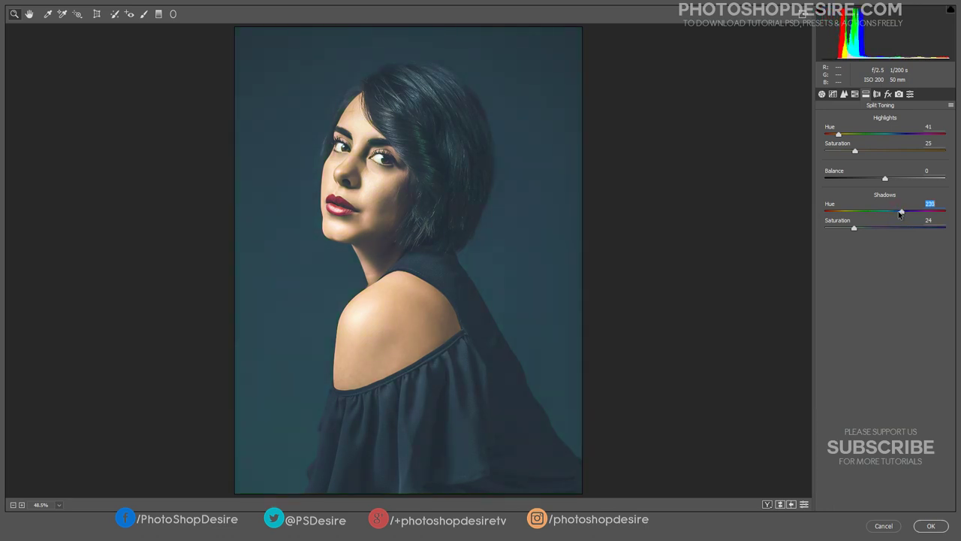
drag(898, 214, 848, 230)
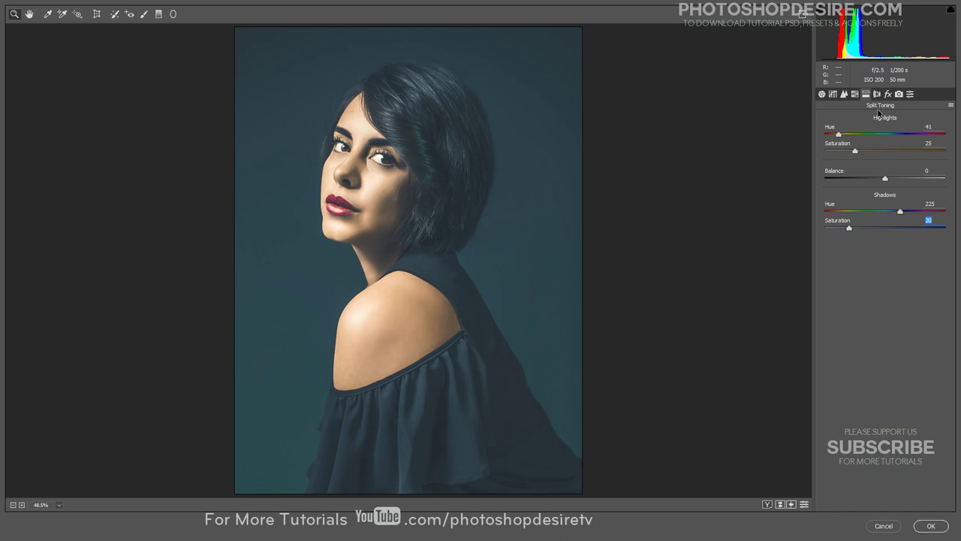
click(877, 95)
Set Post Crop Vignetting Amount about -33, Roundness +13 and Feather 70
click(887, 95)
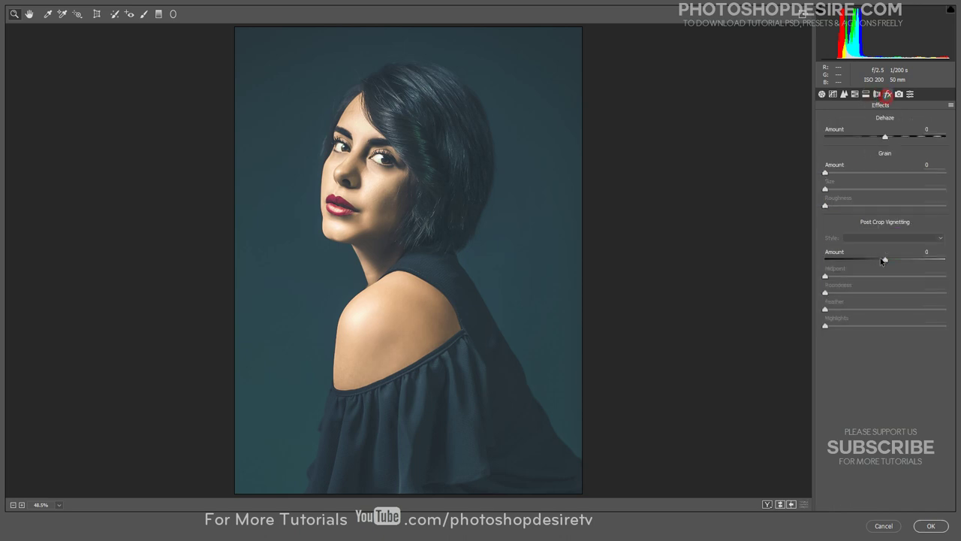
drag(886, 260, 878, 261)
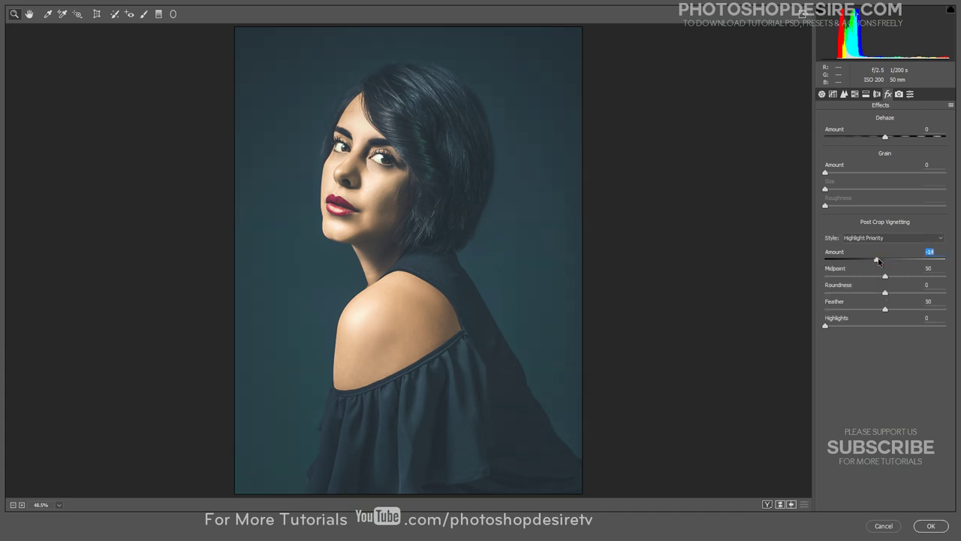
drag(876, 261, 874, 260)
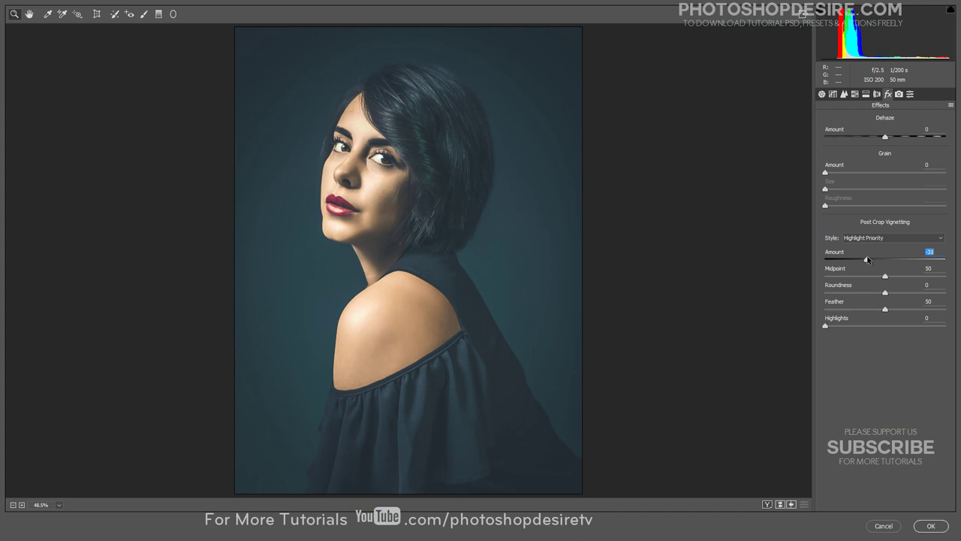
drag(868, 259, 867, 259)
drag(886, 295, 892, 299)
drag(886, 311, 906, 316)
drag(908, 317, 910, 316)
click(898, 94)
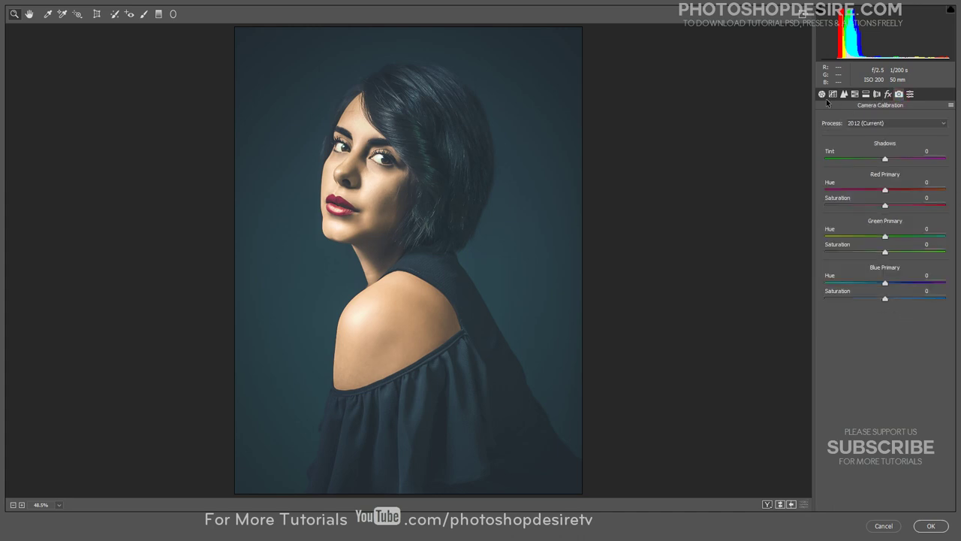
Show the before/after view and save the preset 'PSDESIRE - STUDIO PORTRAIT COLOR GRADING'
click(821, 94)
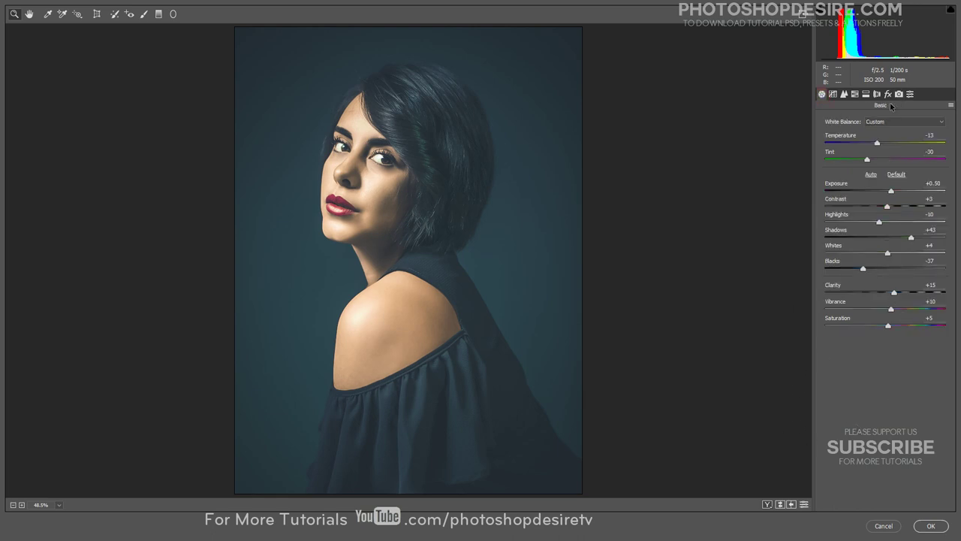
click(766, 504)
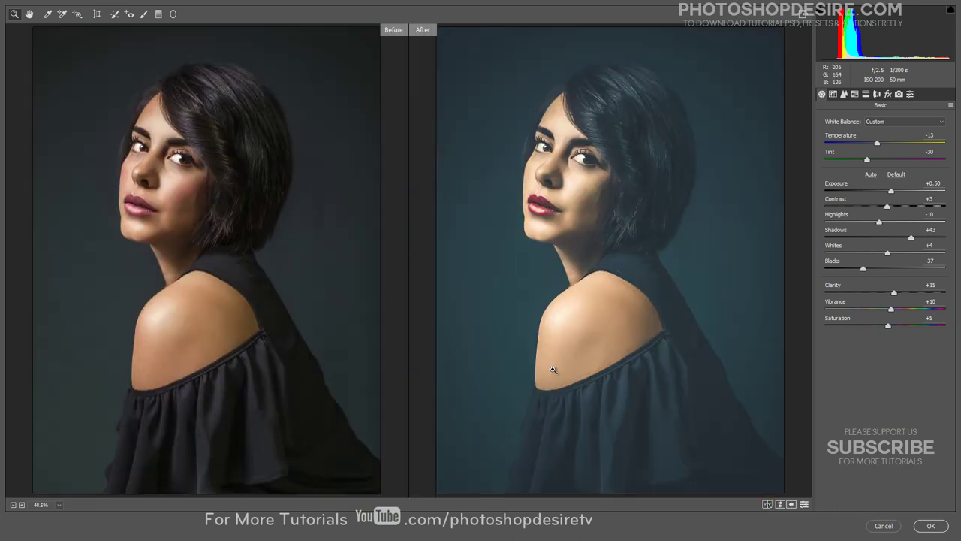
click(910, 94)
click(950, 106)
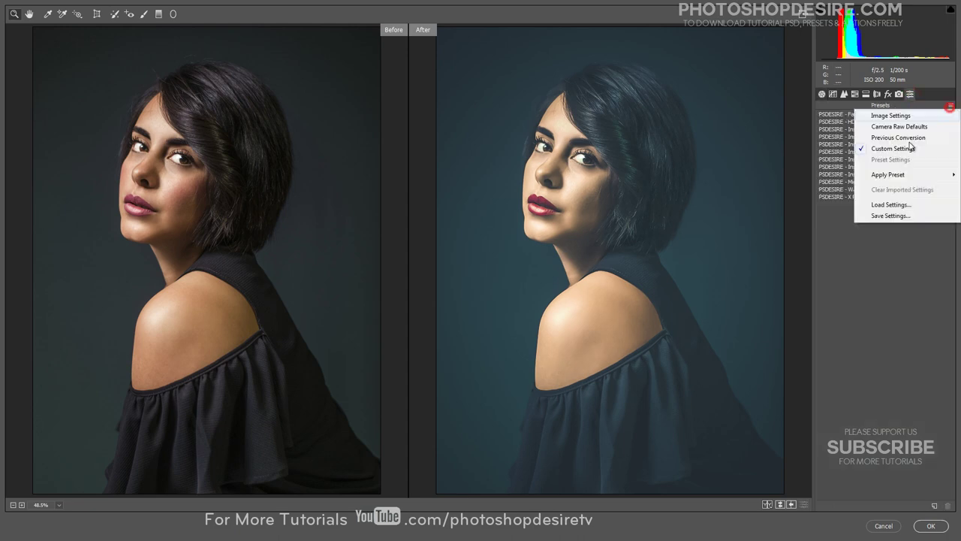
click(908, 216)
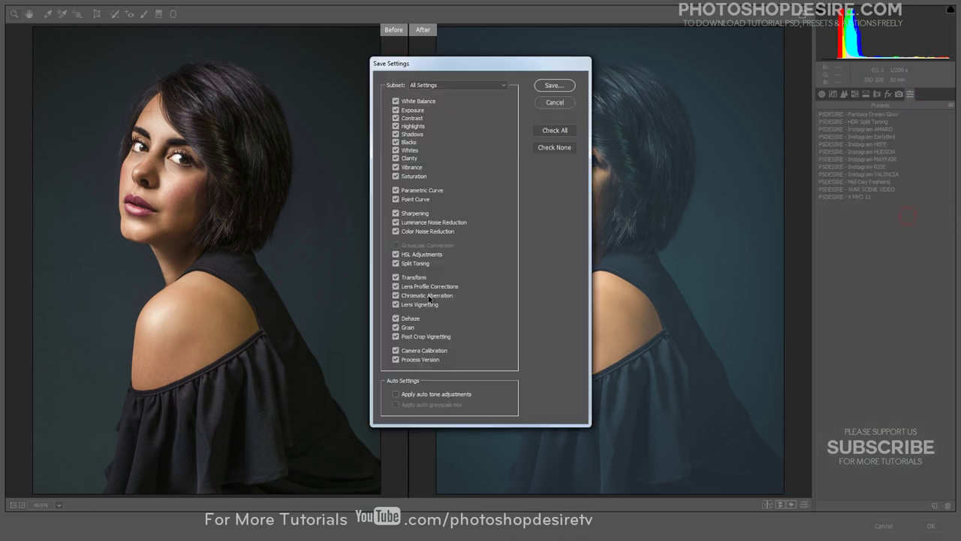
click(546, 86)
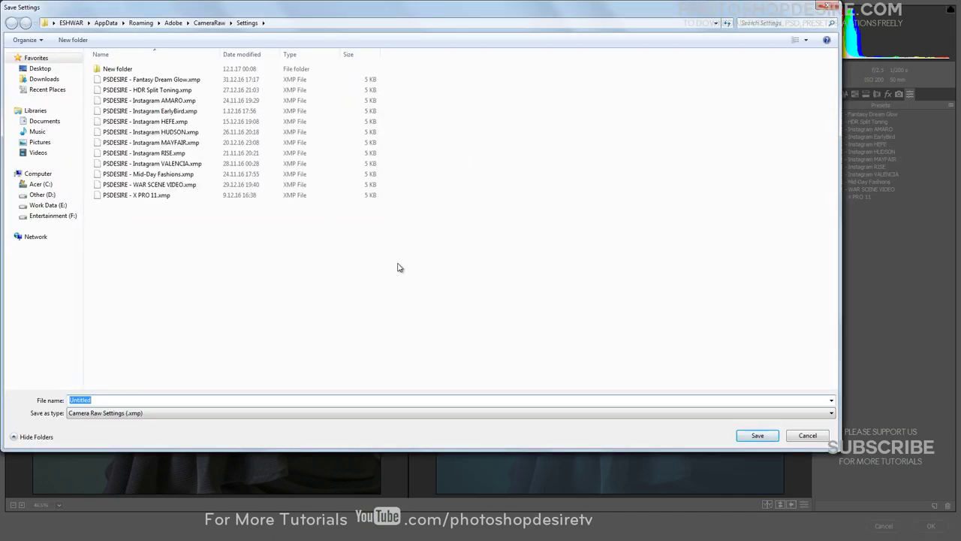
text(PSDESIRE -)
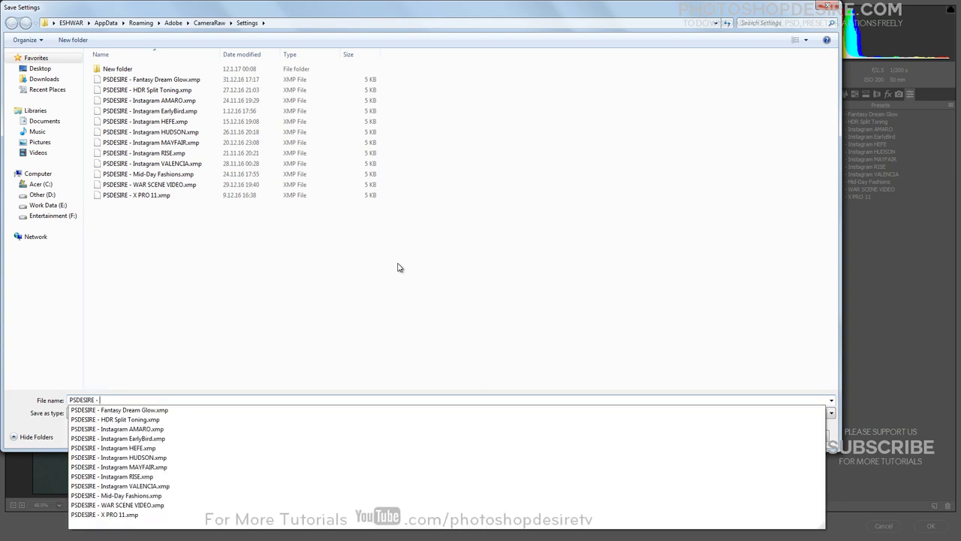
text(SU)
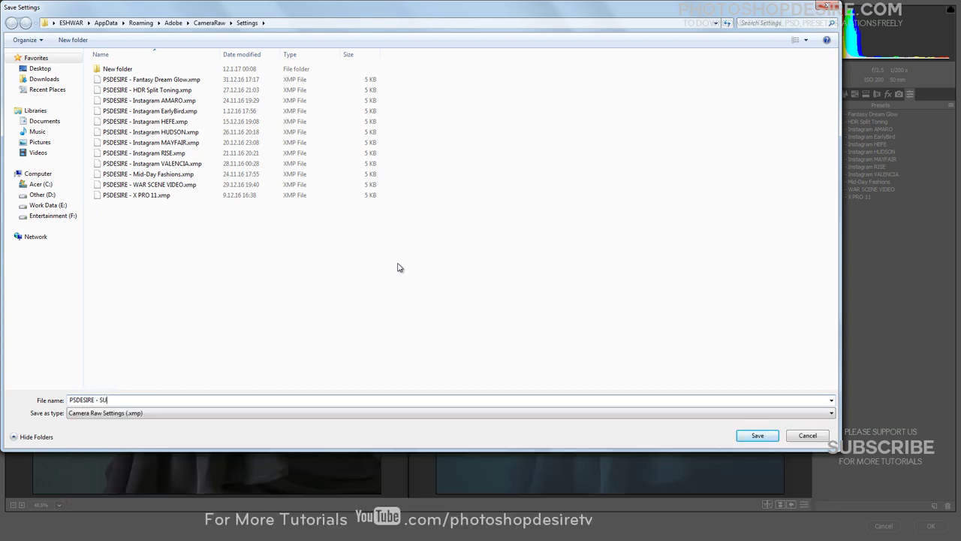
text(DIOUDIO PORTRAIT)
text( COLOR GRADING)
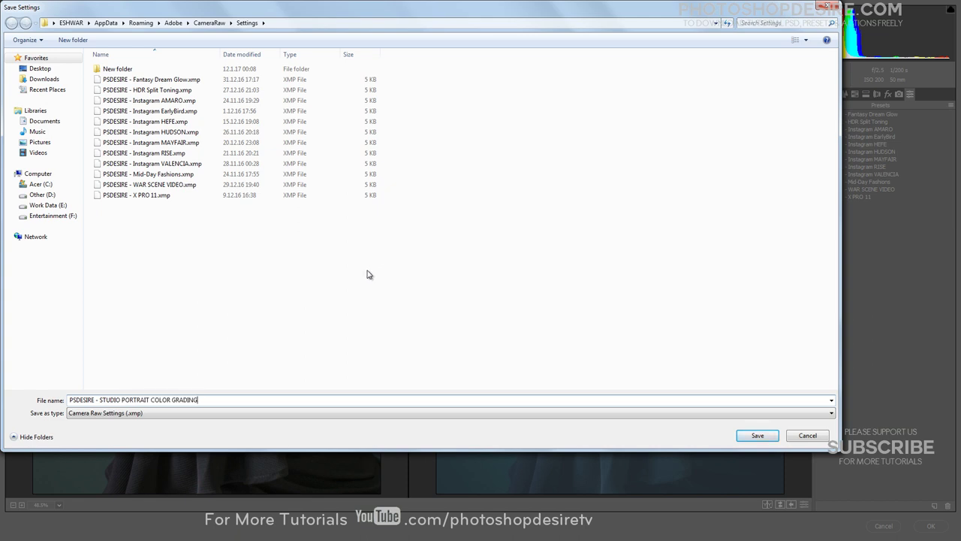
click(754, 437)
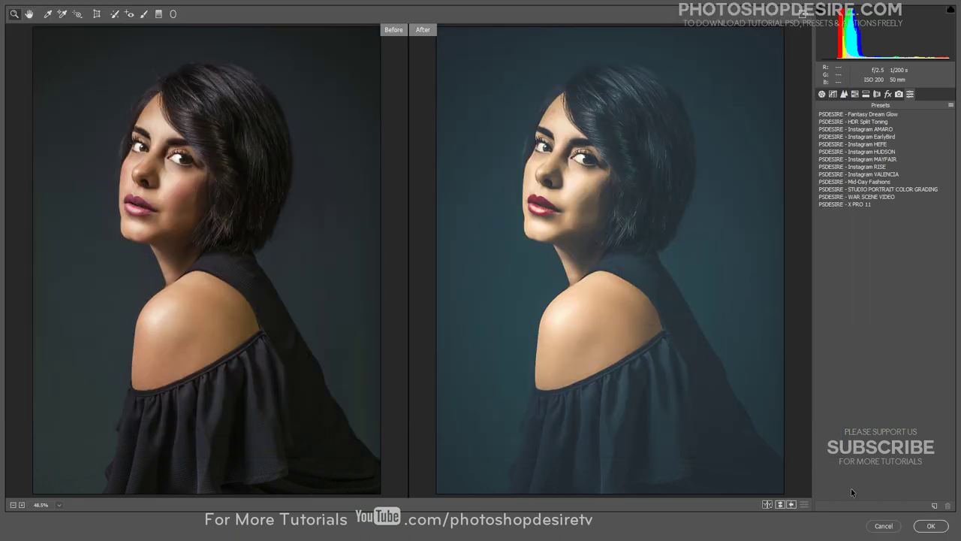
key(alt)
Reset the grade, reapply the STUDIO PORTRAIT COLOR GRADING preset and confirm the filter
click(882, 526)
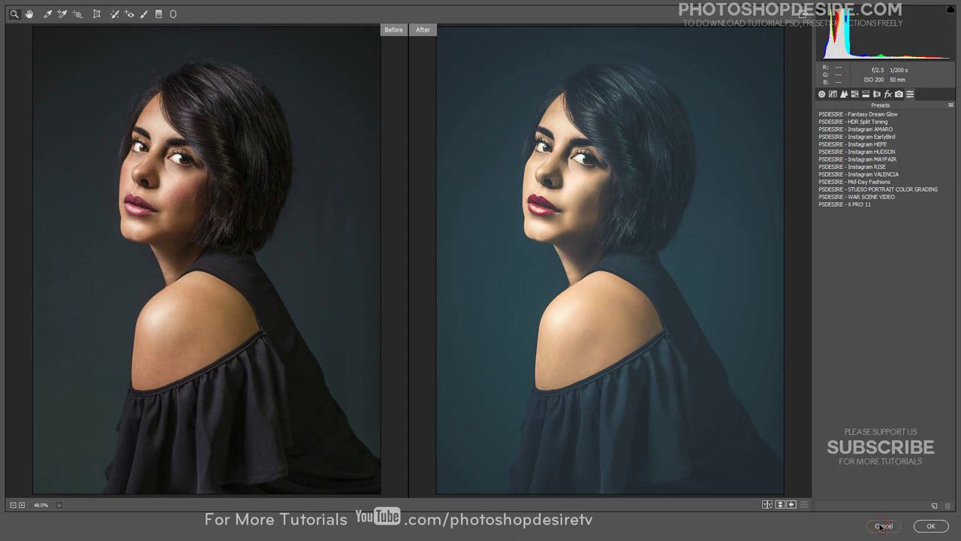
click(864, 189)
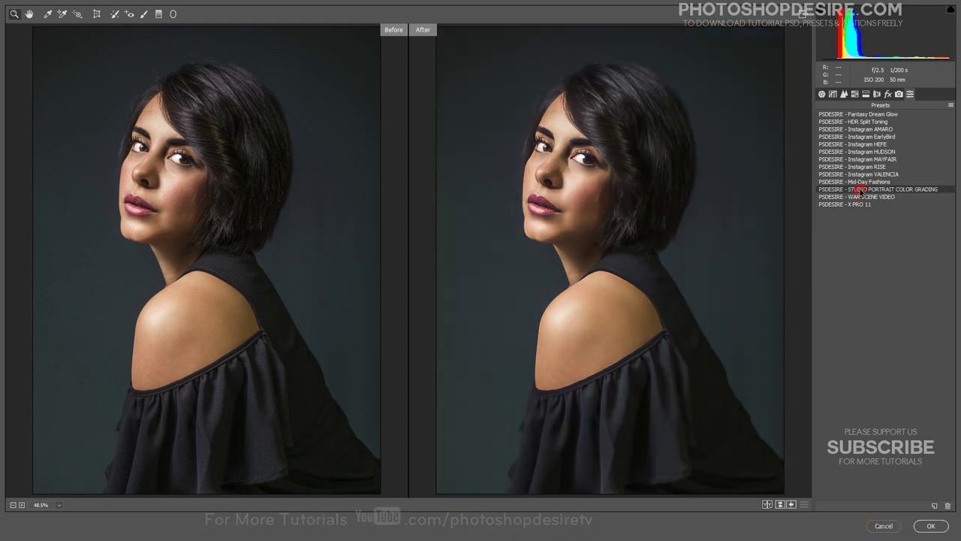
click(930, 526)
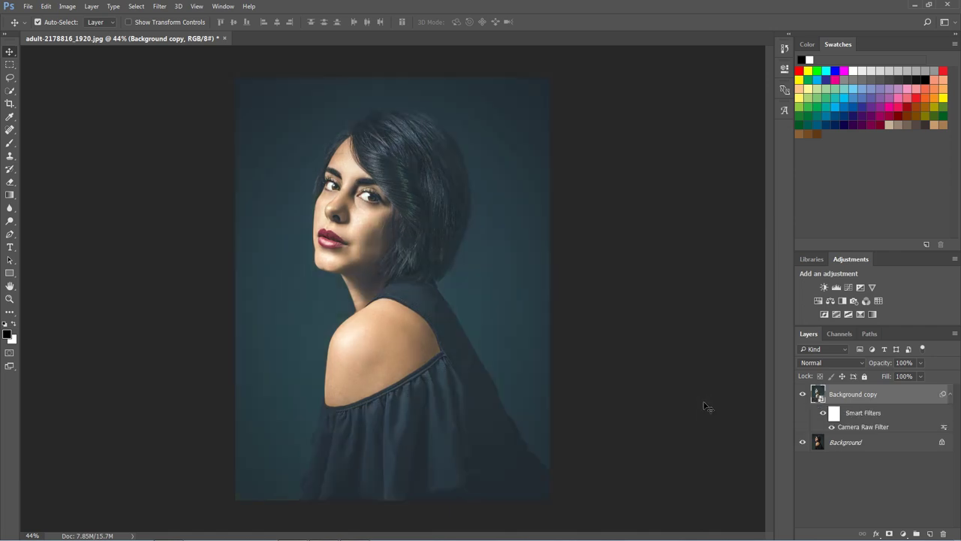
Toggle Background copy's visibility to compare the graded layer with the original
click(801, 397)
click(801, 396)
click(801, 397)
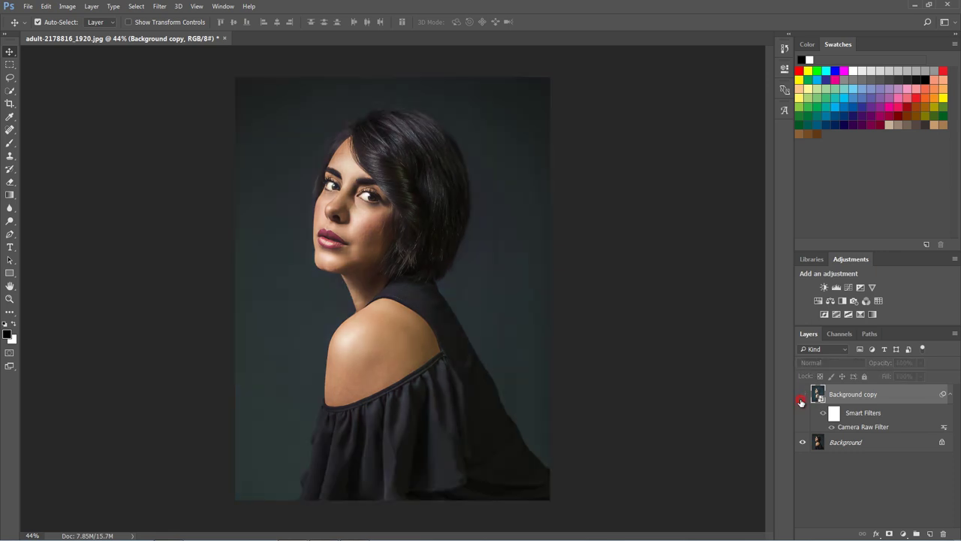
click(802, 396)
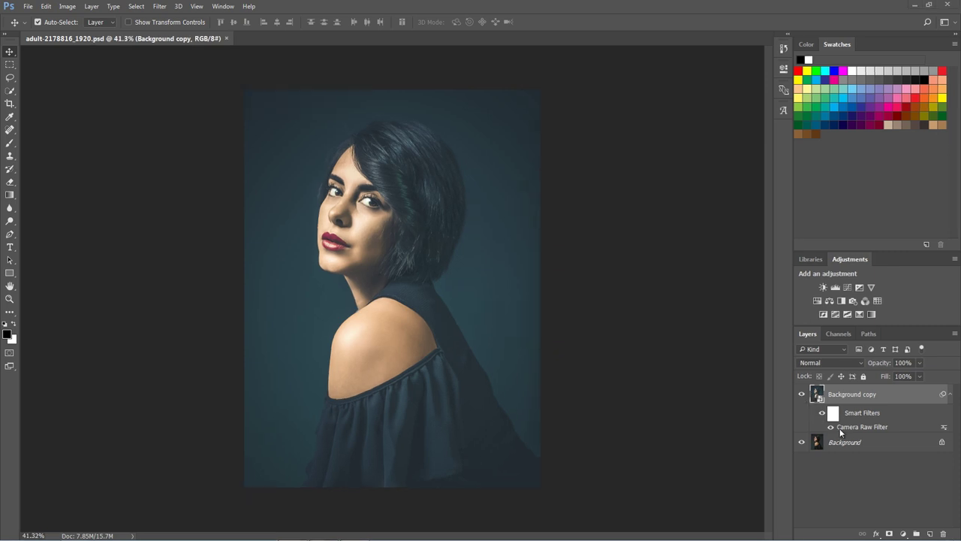
Add an outside radial filter framing the woman with Temperature +20 and Exposure -0.52
double_click(846, 428)
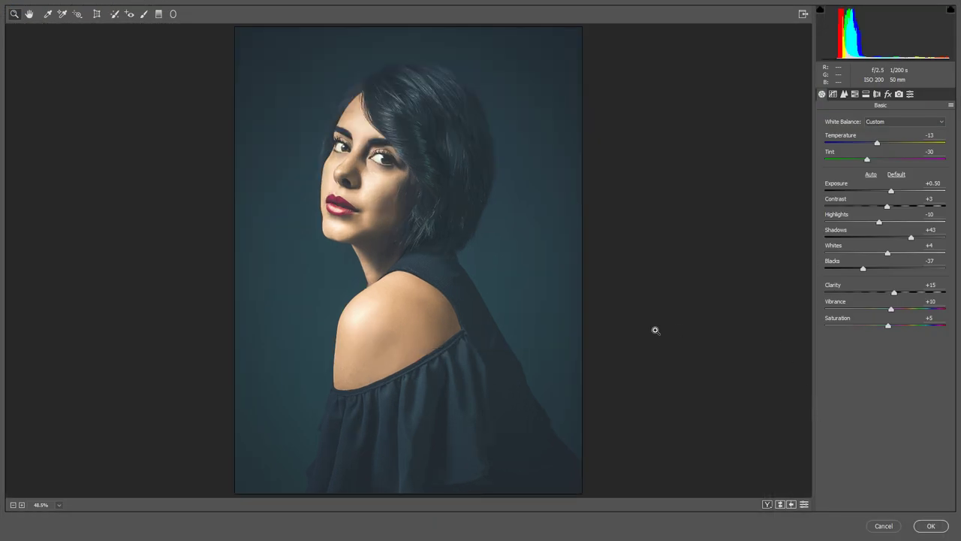
click(174, 14)
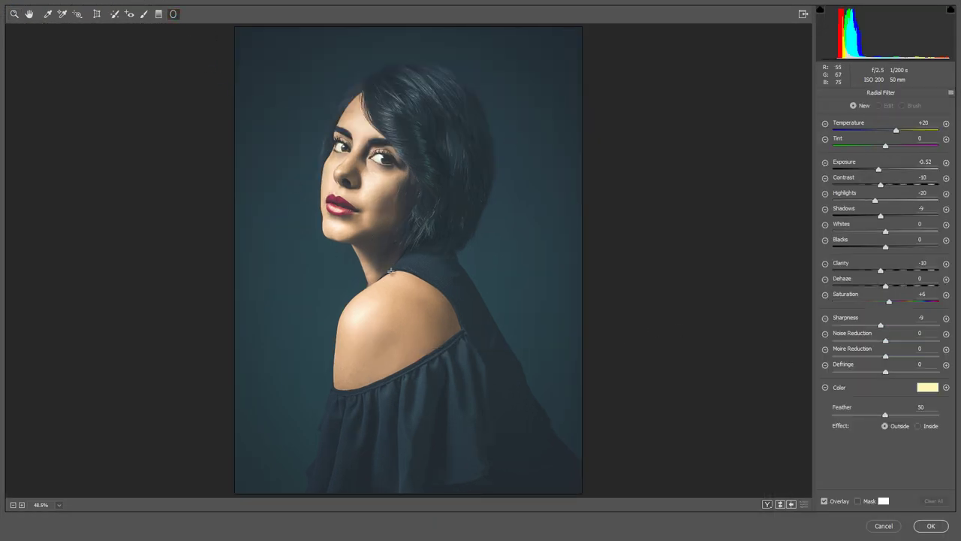
drag(354, 339, 474, 112)
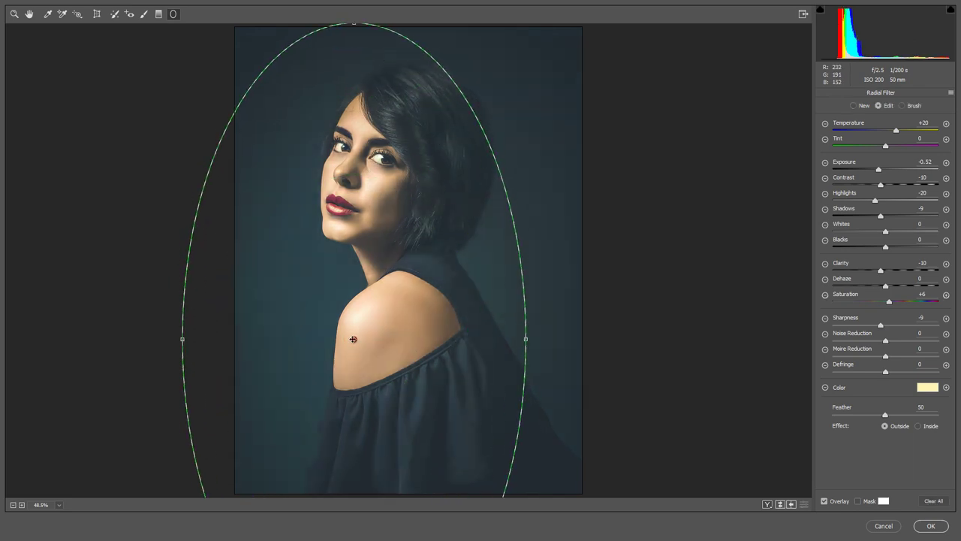
drag(350, 343, 407, 280)
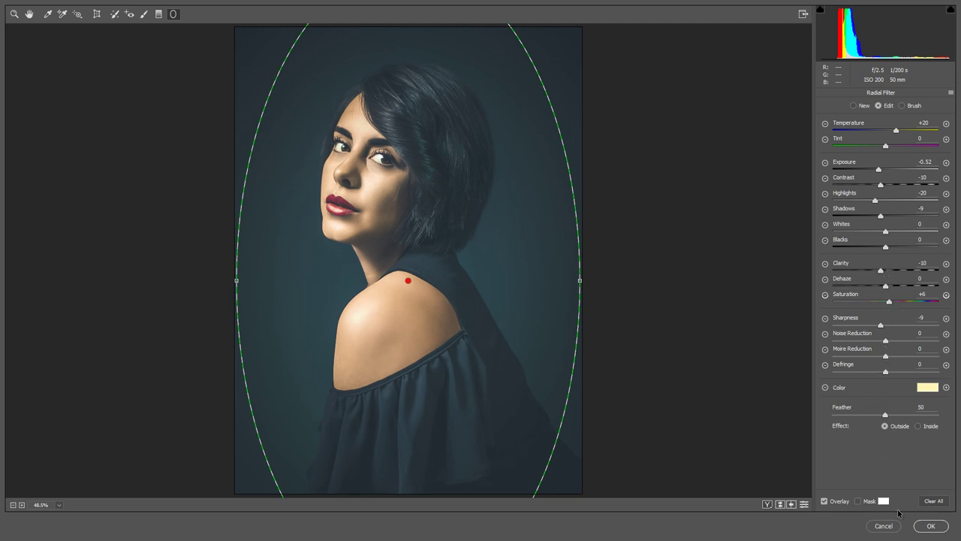
click(928, 525)
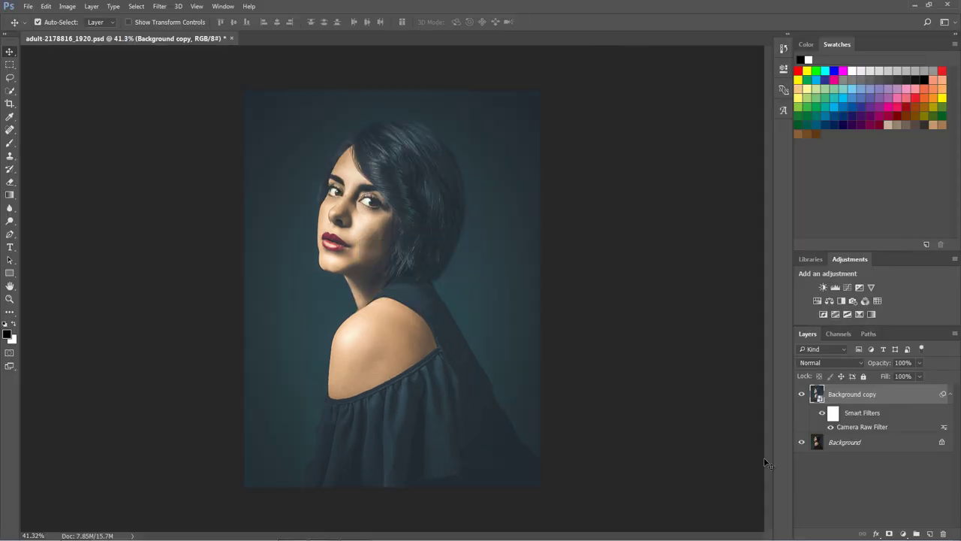
click(801, 395)
click(801, 395)
click(801, 395)
click(801, 395)
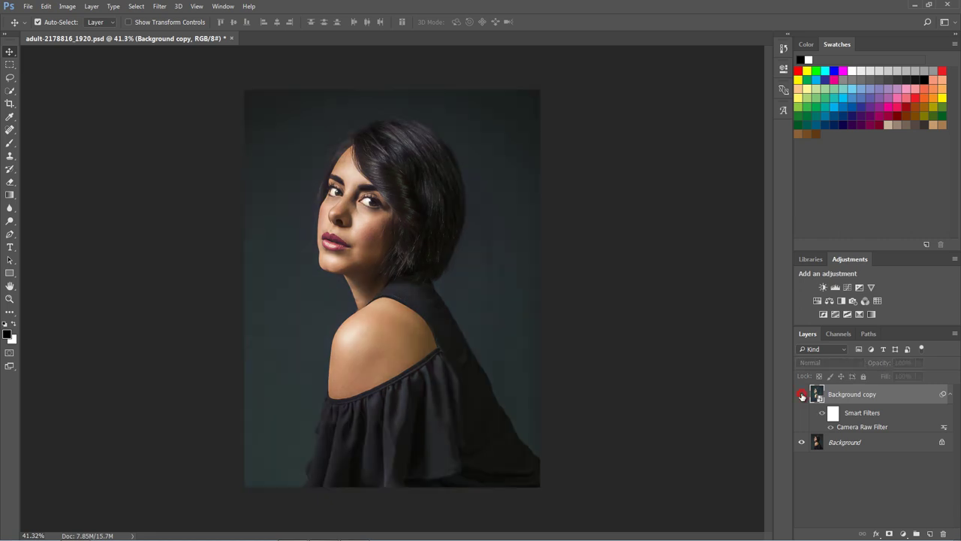
click(801, 395)
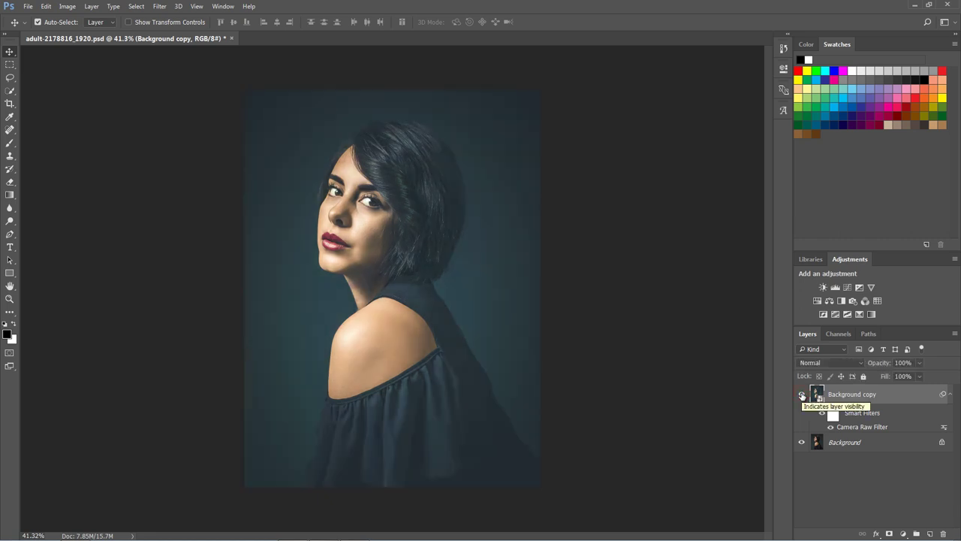